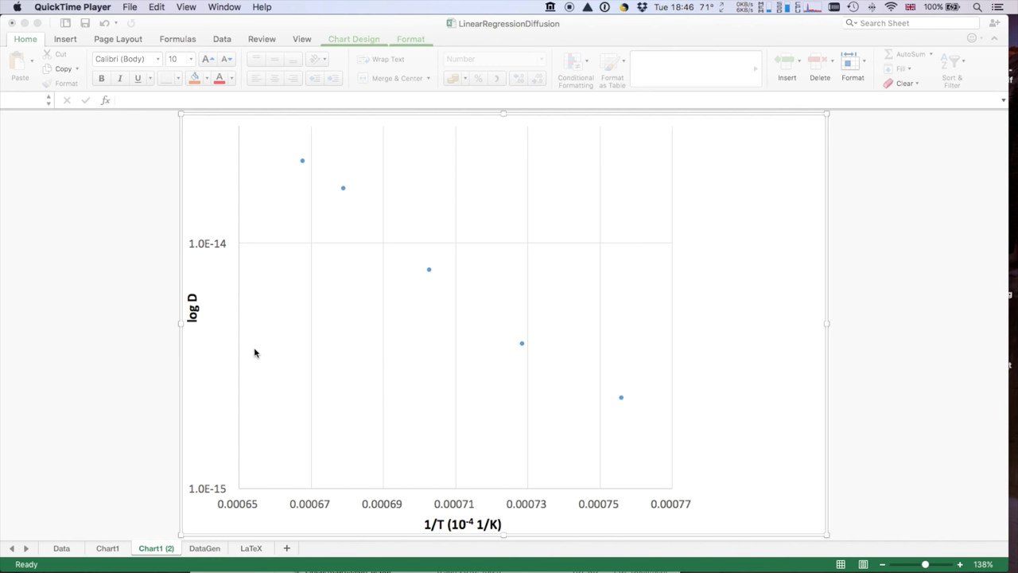
- Open the Data sheet and inspect the T and D values and the row 8 formulas for 1/T and log D
{"action": "left_click", "coordinate": [61, 548]}
{"action": "left_click", "coordinate": [61, 548]}
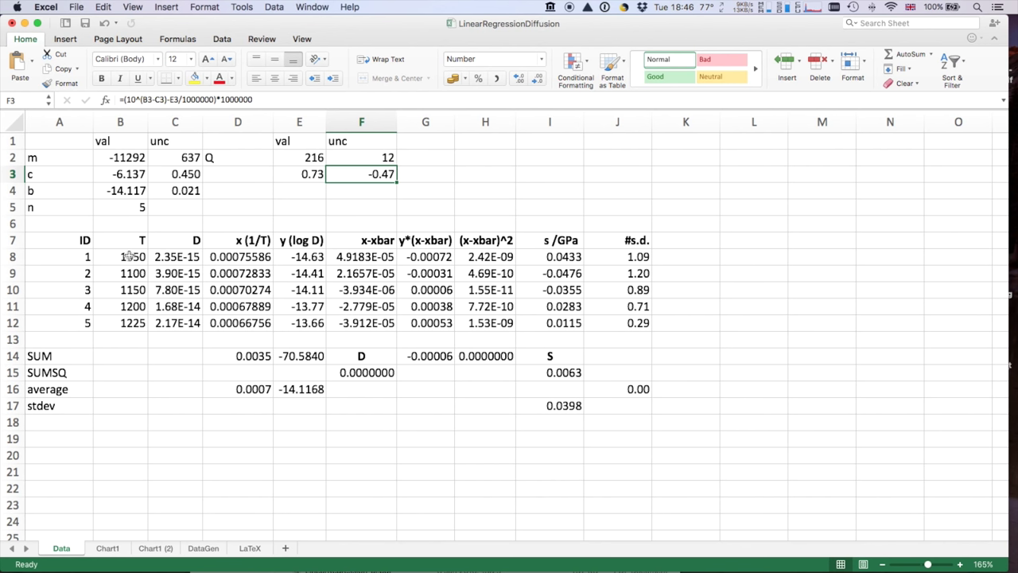
{"action": "left_click_drag", "start_coordinate": [131, 256], "coordinate": [182, 332]}
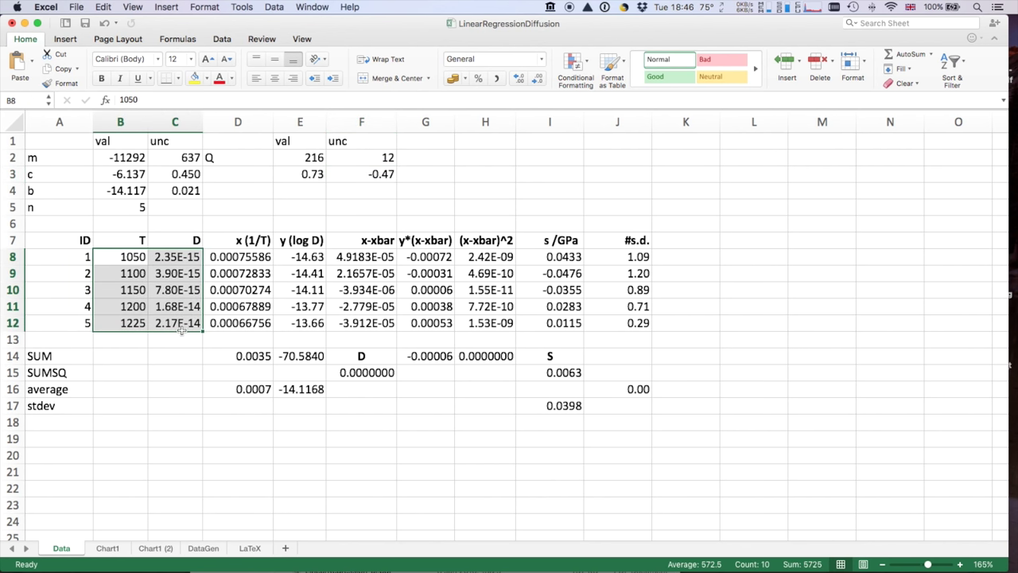
{"action": "left_click", "coordinate": [225, 258]}
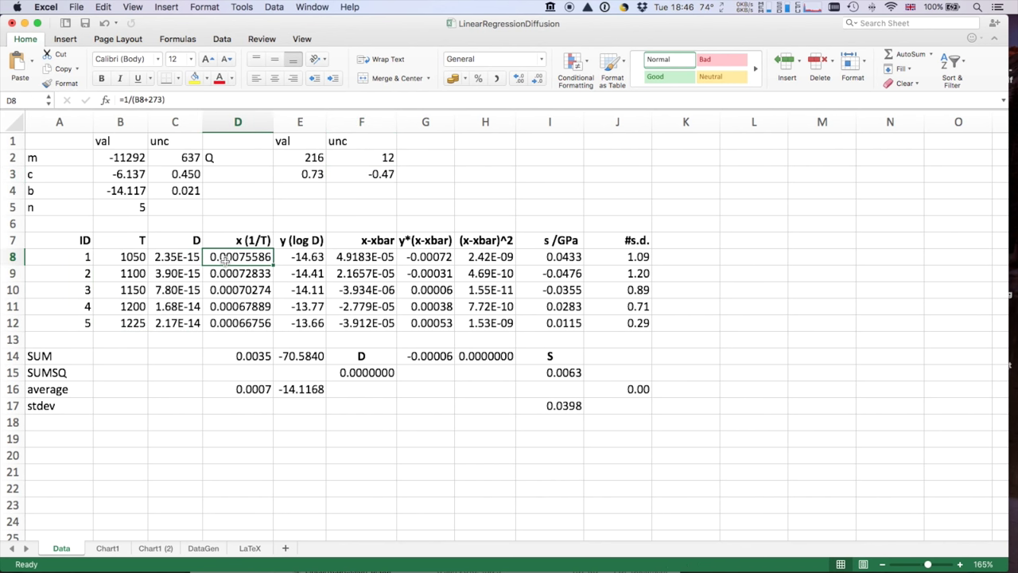
{"action": "double_click", "coordinate": [151, 100]}
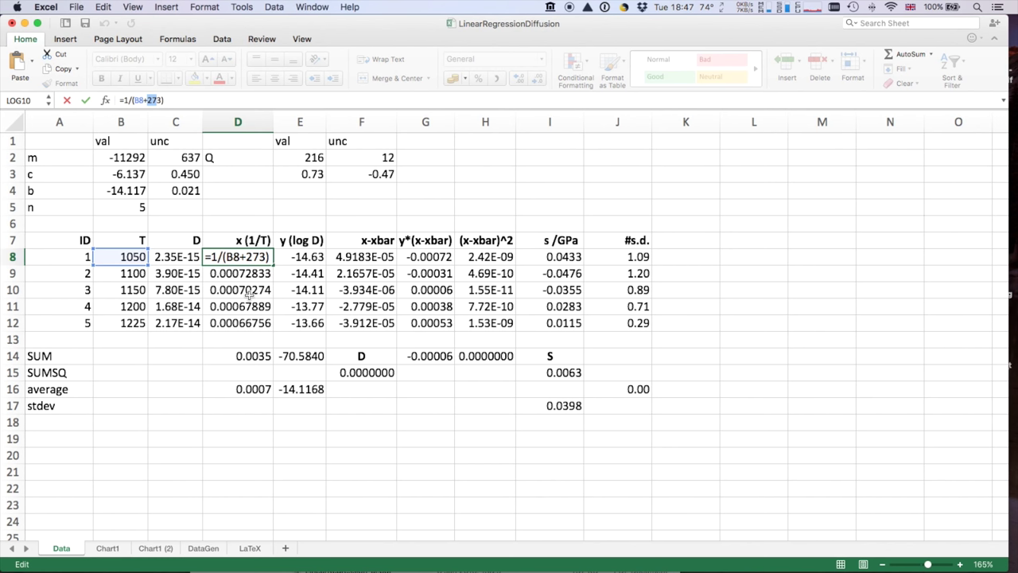
{"action": "key", "text": "Escape"}
{"action": "left_click", "coordinate": [296, 257]}
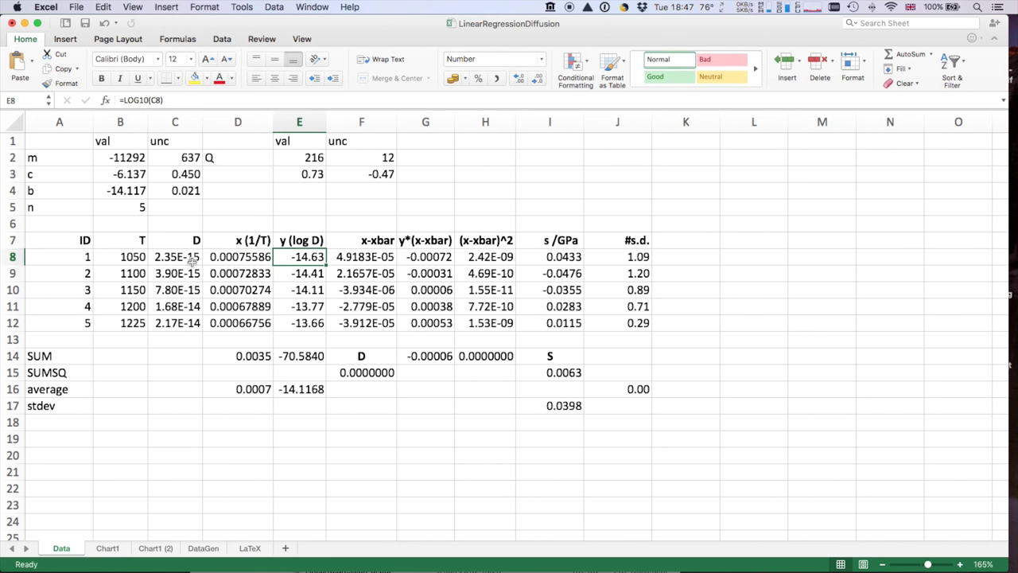
- Inspect the x-xbar formula in F8 and the average of x in D16 that it refers to
{"action": "left_click", "coordinate": [362, 257]}
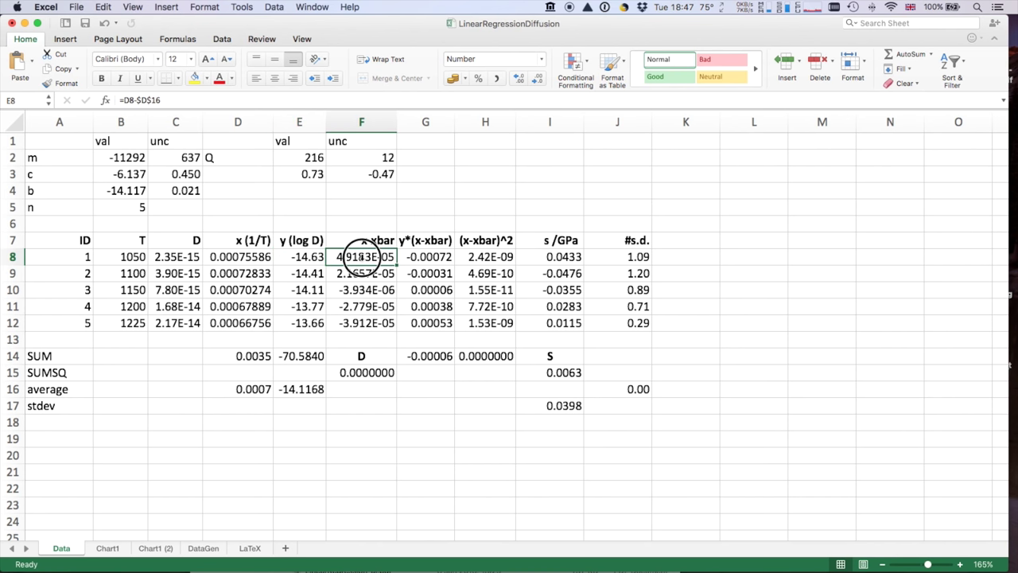
{"action": "left_click", "coordinate": [166, 100]}
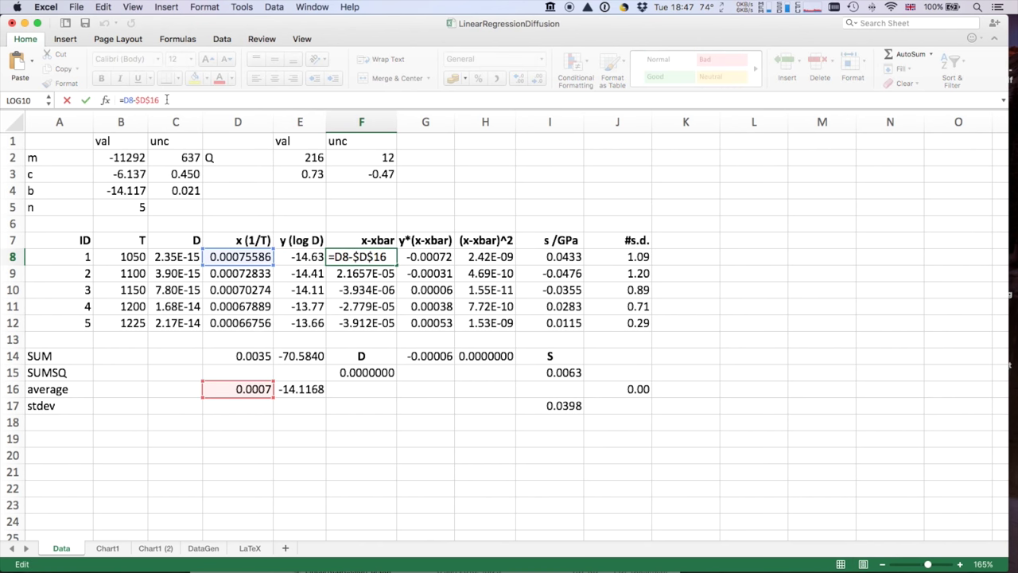
{"action": "key", "text": "Return"}
{"action": "left_click", "coordinate": [245, 389]}
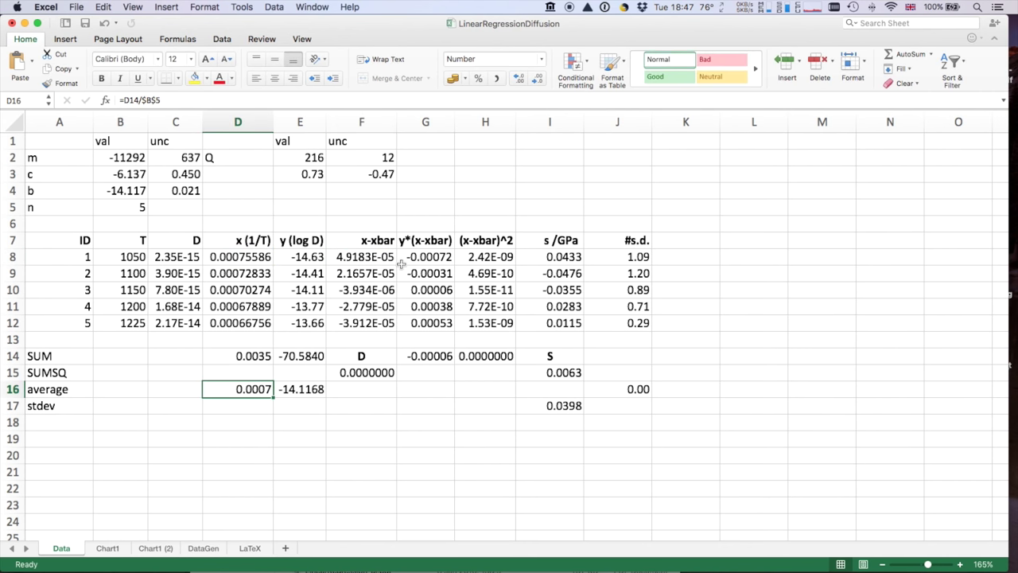
{"action": "scroll", "coordinate": [413, 254], "scroll_direction": "down", "scroll_amount": 1}
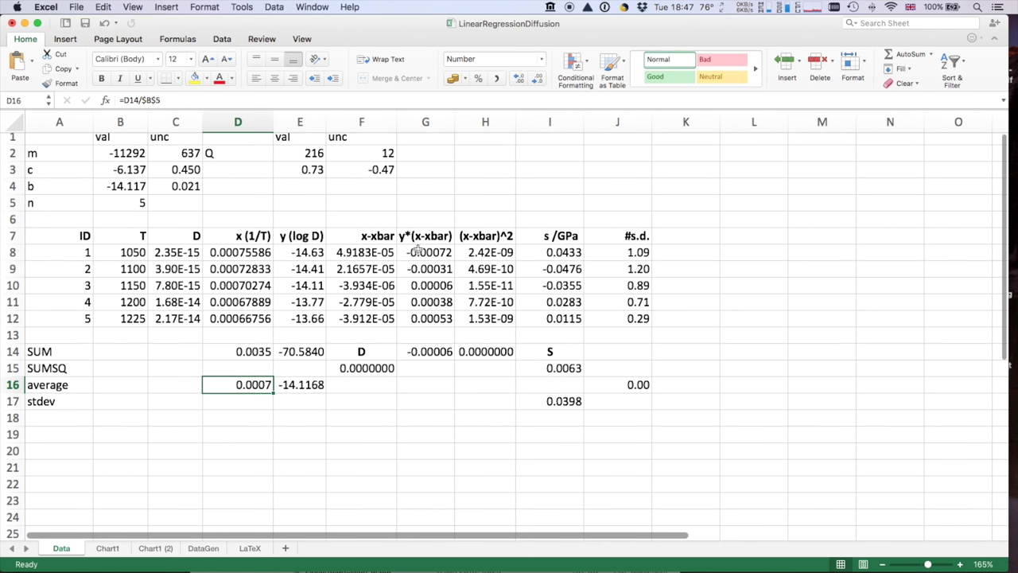
{"action": "scroll", "coordinate": [418, 251], "scroll_direction": "up", "scroll_amount": 1}
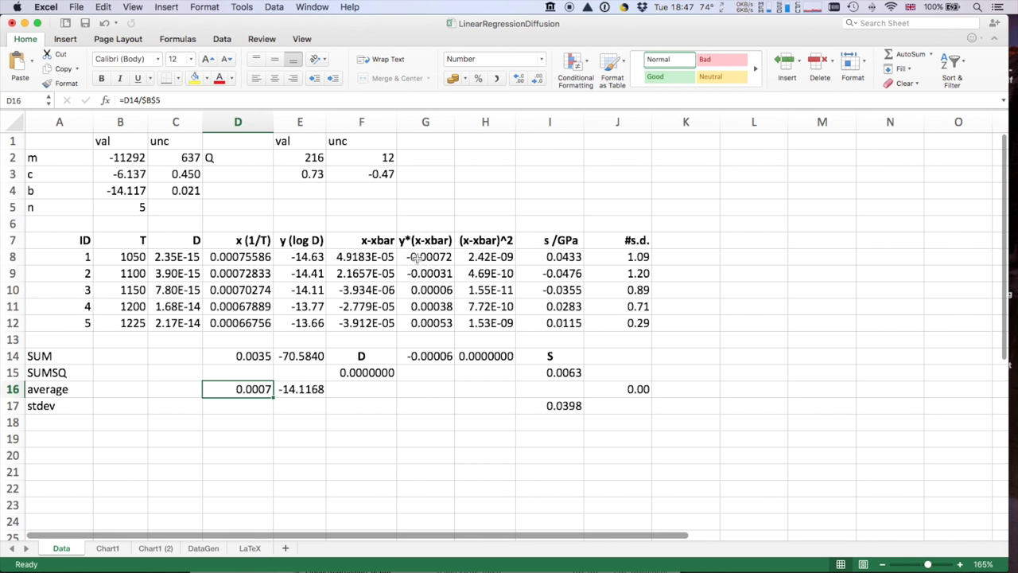
- Inspect the row 8 formulas for y*(x-xbar), (x-xbar)^2 and the residual s
{"action": "left_click", "coordinate": [416, 257]}
{"action": "left_click", "coordinate": [490, 256]}
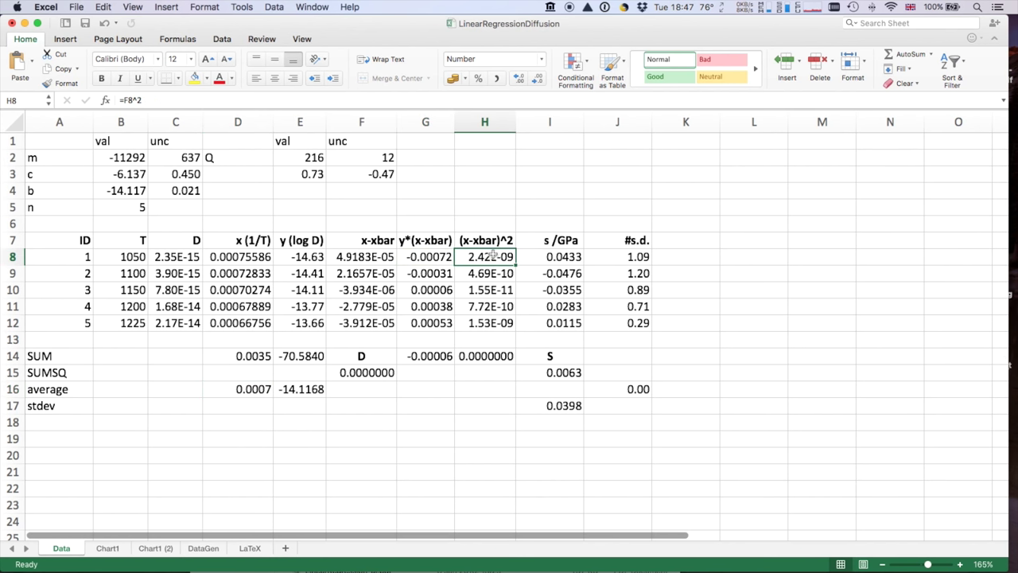
{"action": "left_click", "coordinate": [548, 260]}
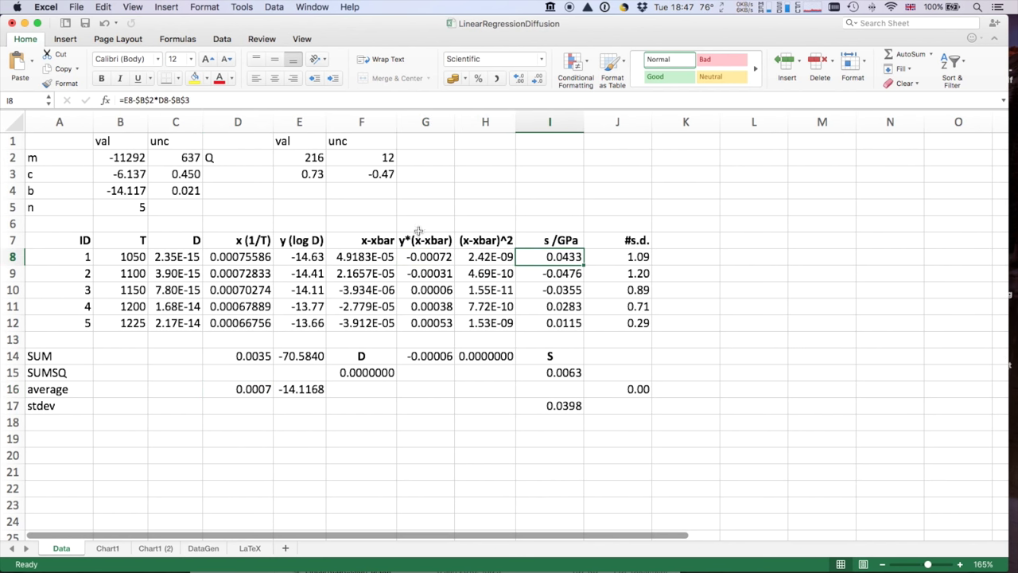
{"action": "left_click", "coordinate": [191, 102]}
{"action": "key", "text": "Escape"}
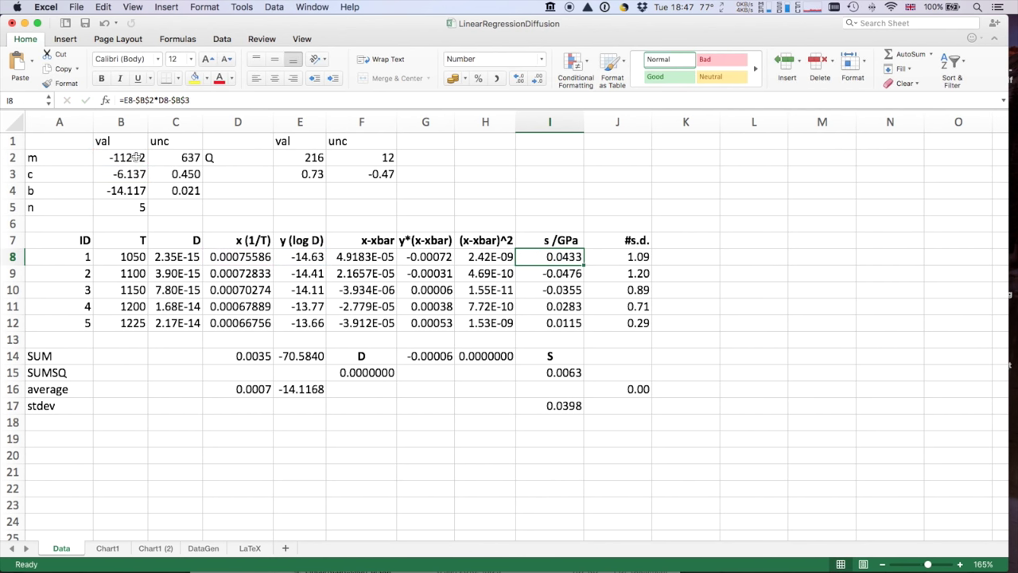
- Inspect the formulas for slope m, intercept c, the two sums of squares in row 15 and the Q value
{"action": "left_click", "coordinate": [135, 157]}
{"action": "left_click", "coordinate": [131, 174]}
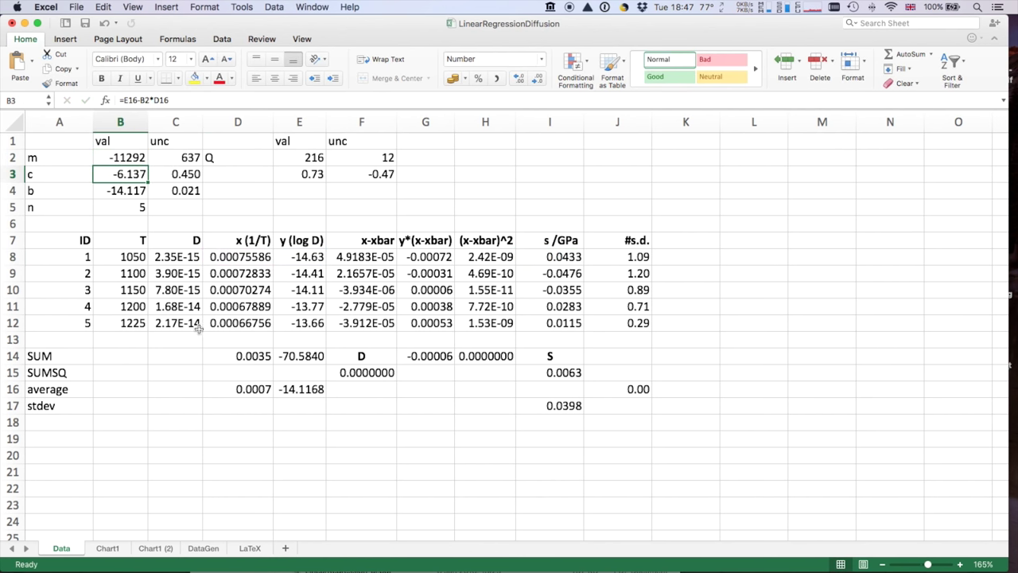
{"action": "left_click", "coordinate": [554, 374]}
{"action": "left_click", "coordinate": [341, 374]}
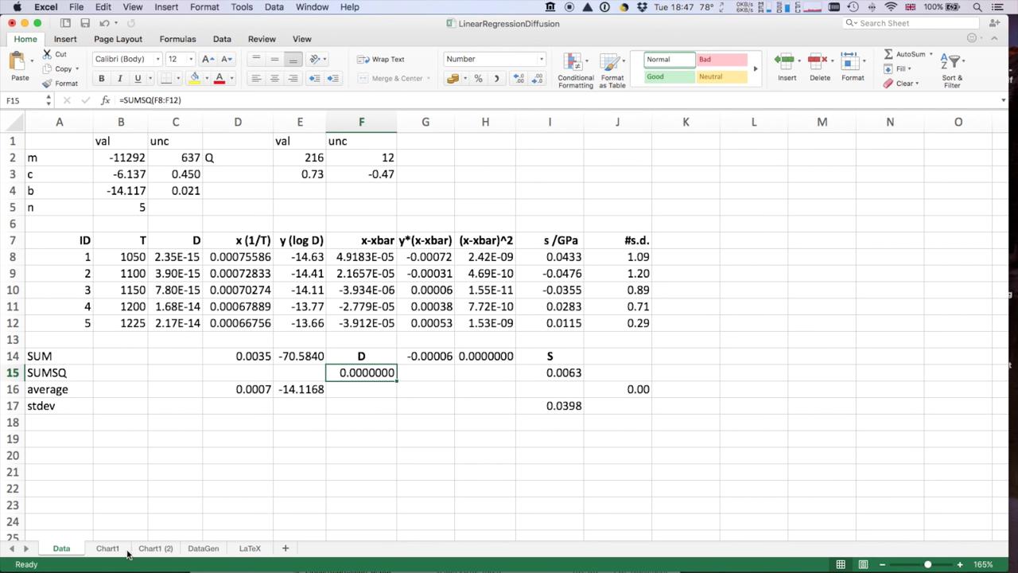
{"action": "left_click", "coordinate": [298, 157]}
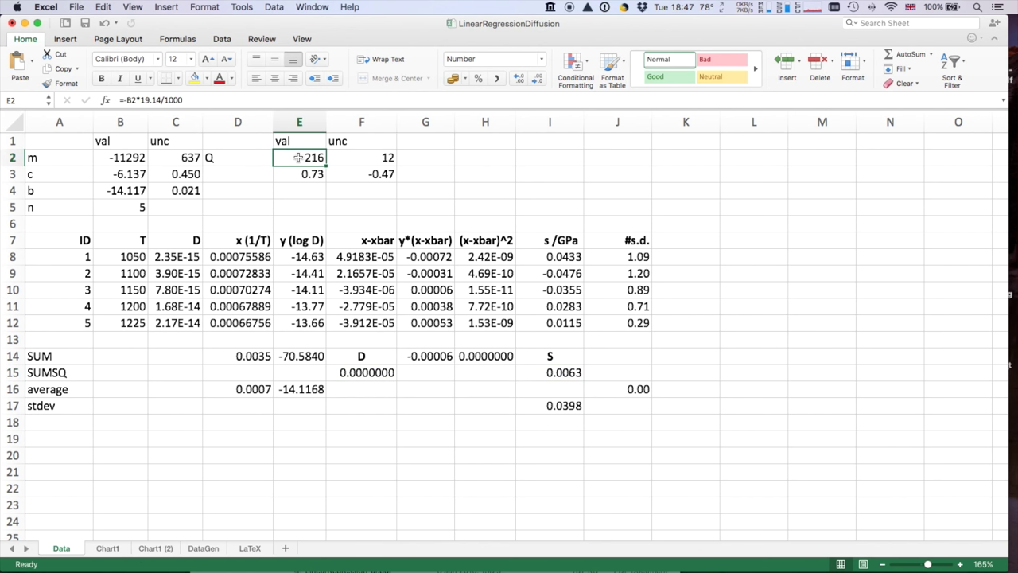
- Right-align the Q label in cell D2
{"action": "left_click", "coordinate": [252, 160]}
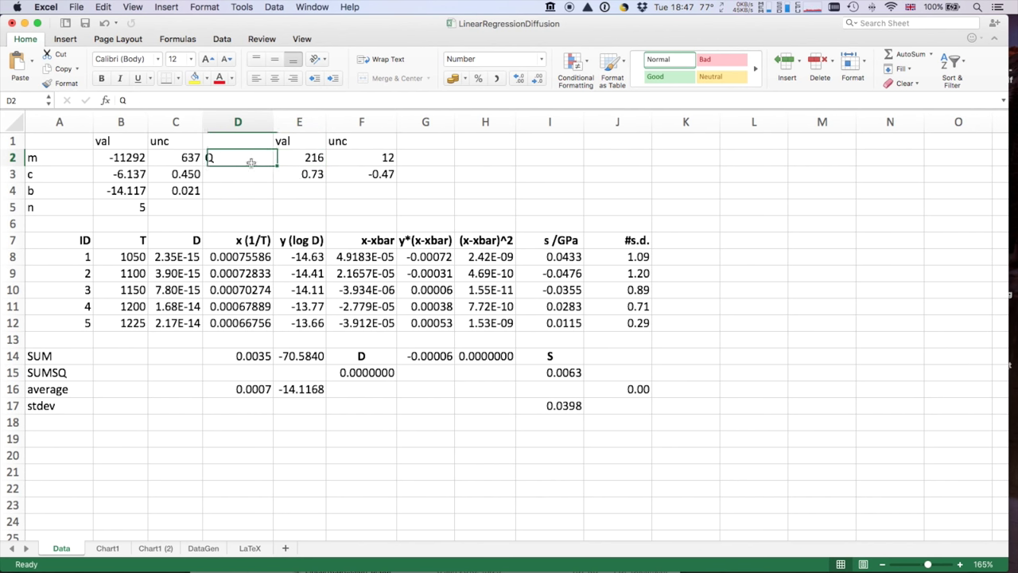
{"action": "left_click", "coordinate": [293, 78]}
{"action": "left_click", "coordinate": [261, 184]}
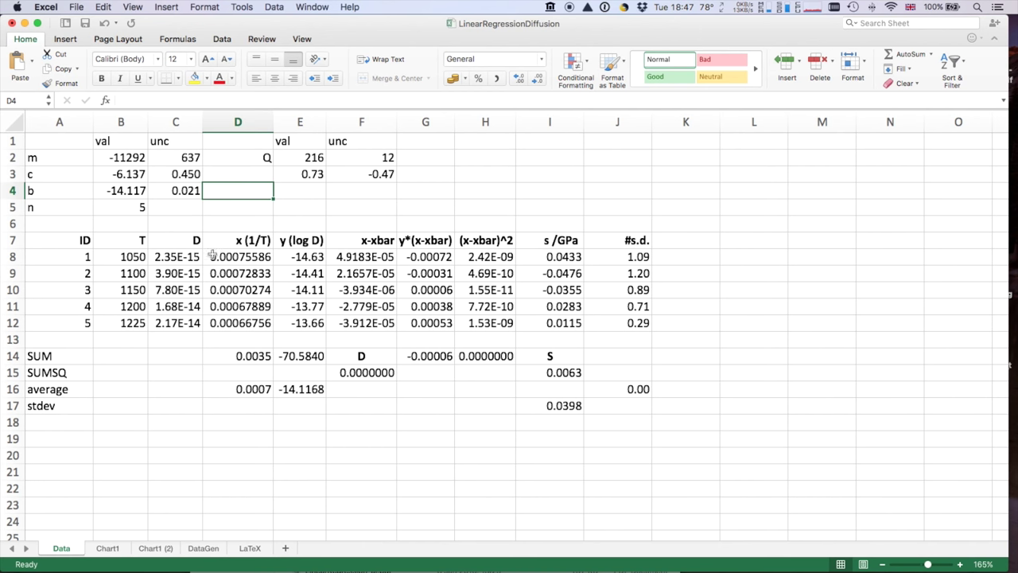
{"action": "left_click", "coordinate": [268, 178]}
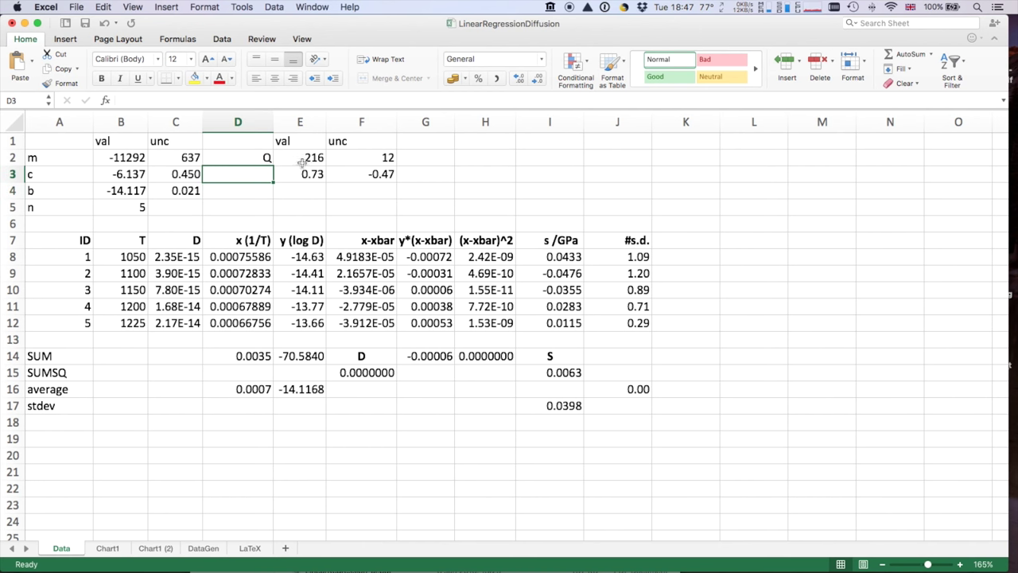
- Review the log D against 1/T plot on Chart1 and the Data sheet formulas in E3 and E2
{"action": "left_click", "coordinate": [108, 549]}
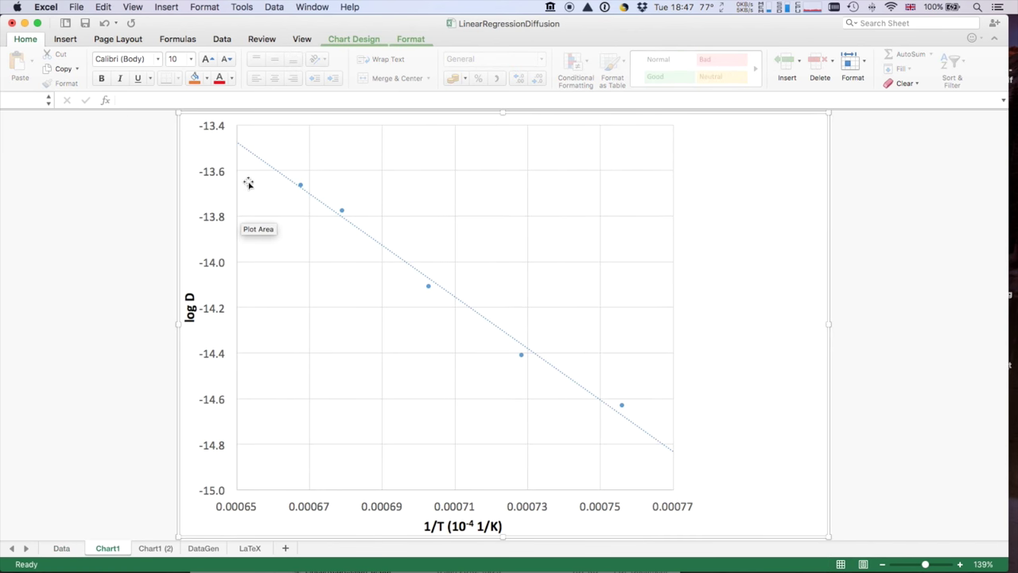
{"action": "left_click", "coordinate": [841, 427]}
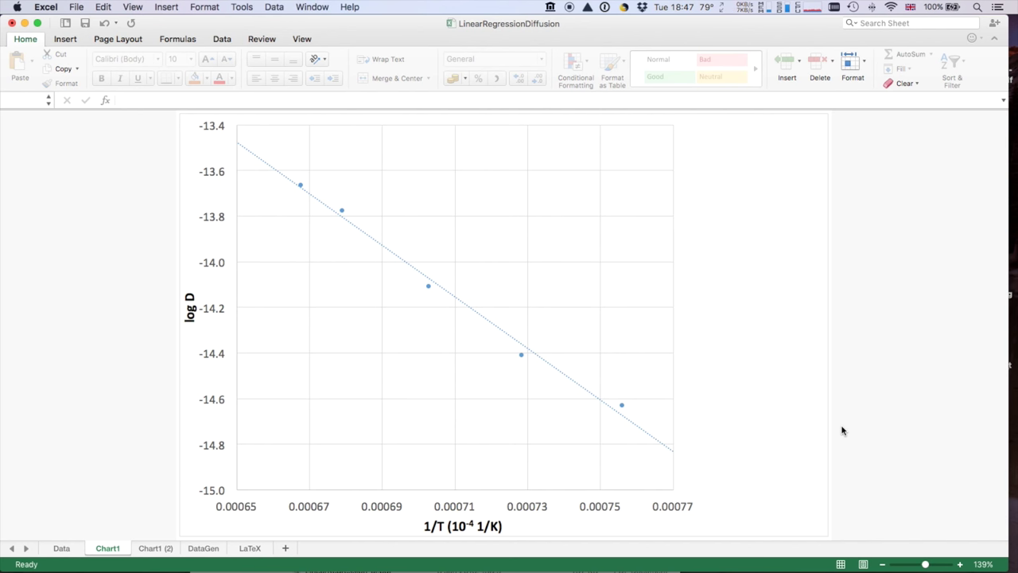
{"action": "left_click", "coordinate": [78, 547]}
{"action": "left_click", "coordinate": [310, 173]}
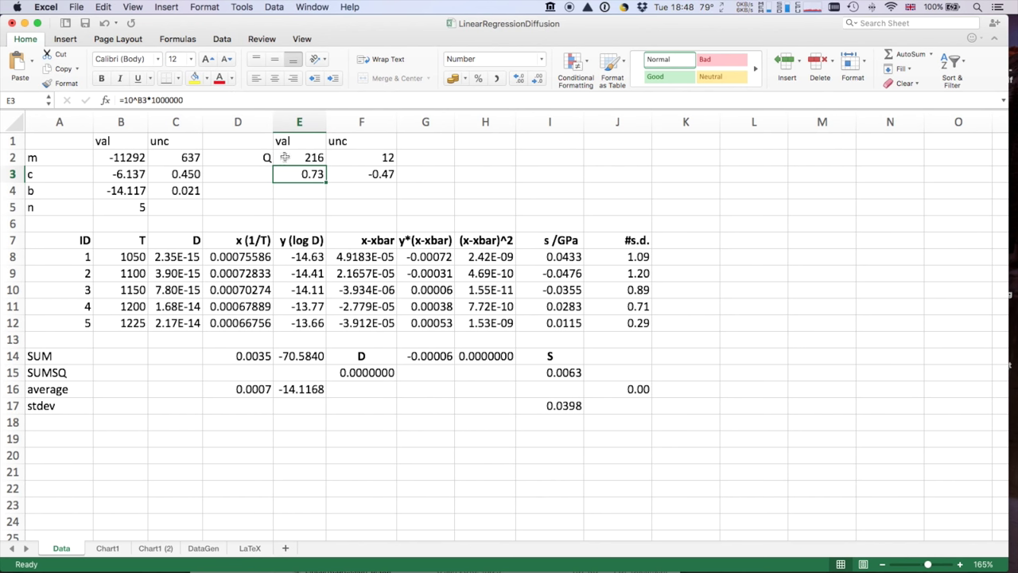
{"action": "left_click", "coordinate": [286, 158]}
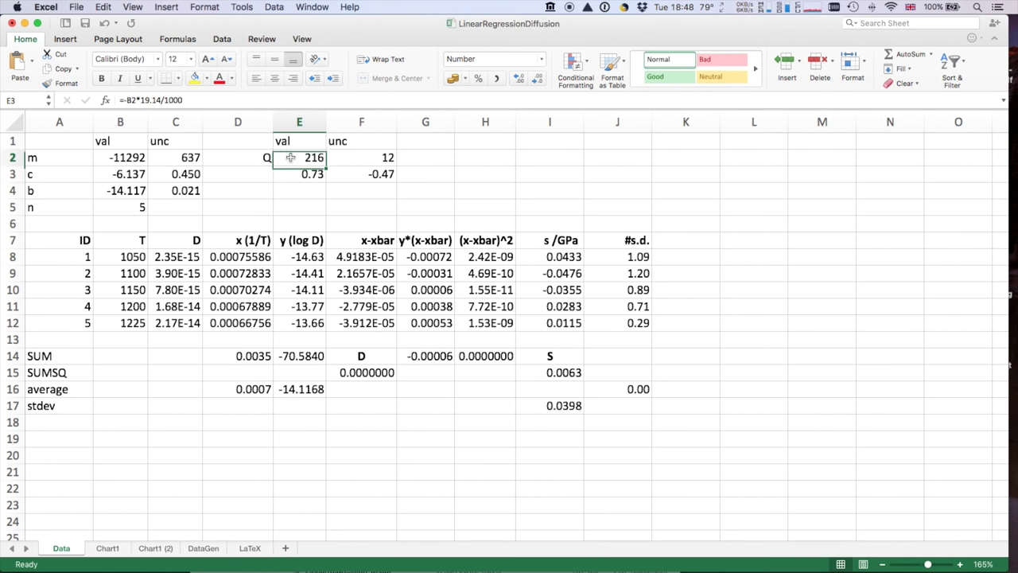
{"action": "left_click", "coordinate": [191, 101]}
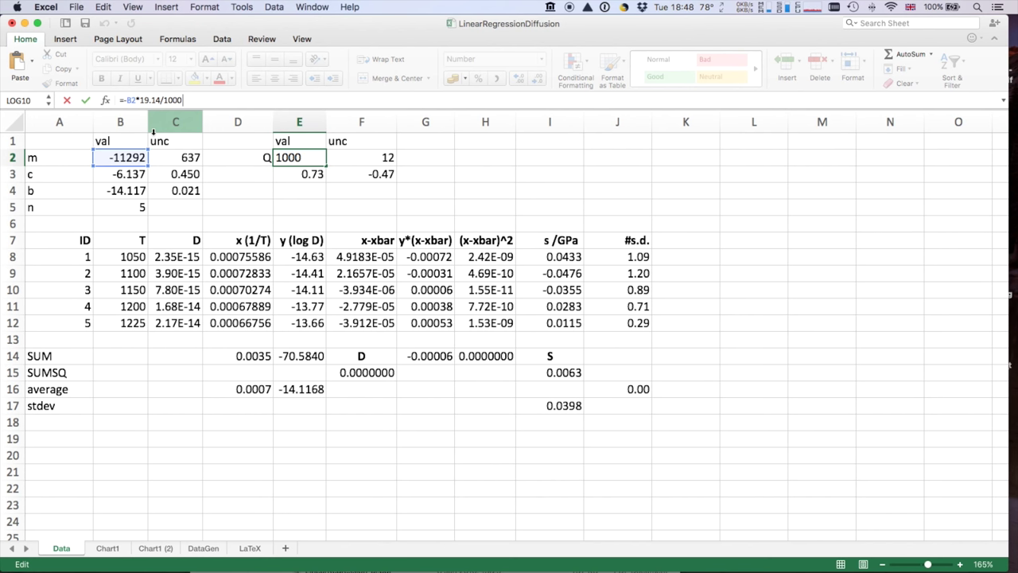
{"action": "key", "text": "Return"}
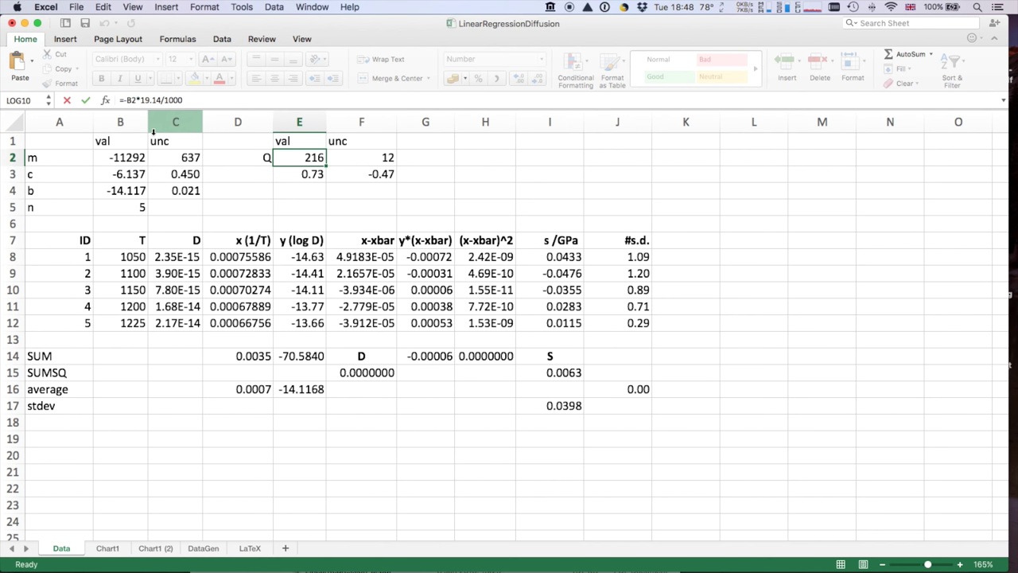
- Examine the intercept c with its uncertainty and b's uncertainty formula, and check them against the Chart1 plot
{"action": "key", "text": "Left"}
{"action": "key", "text": "Left"}
{"action": "key", "text": "Down"}
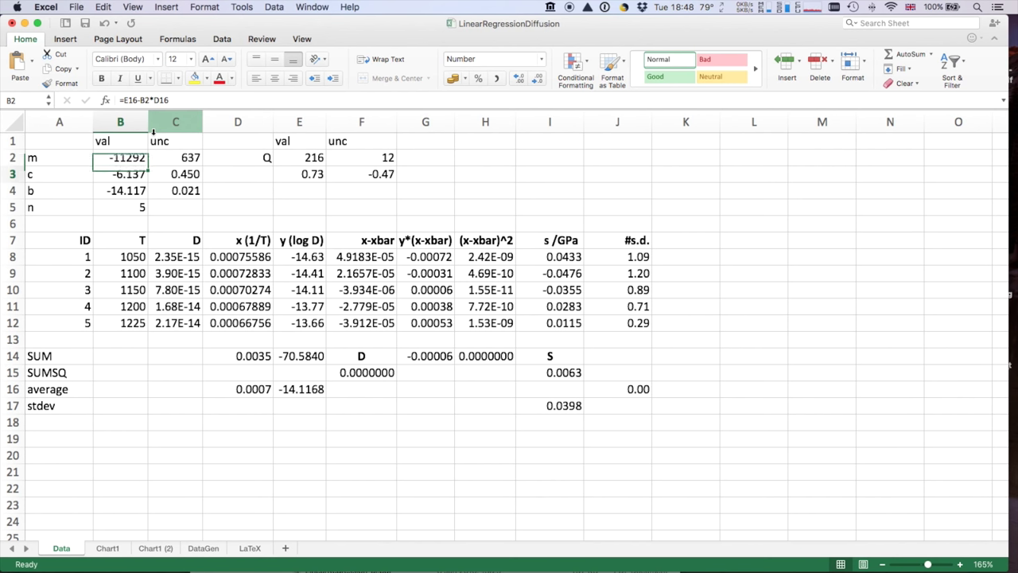
{"action": "key", "text": "shift+Right"}
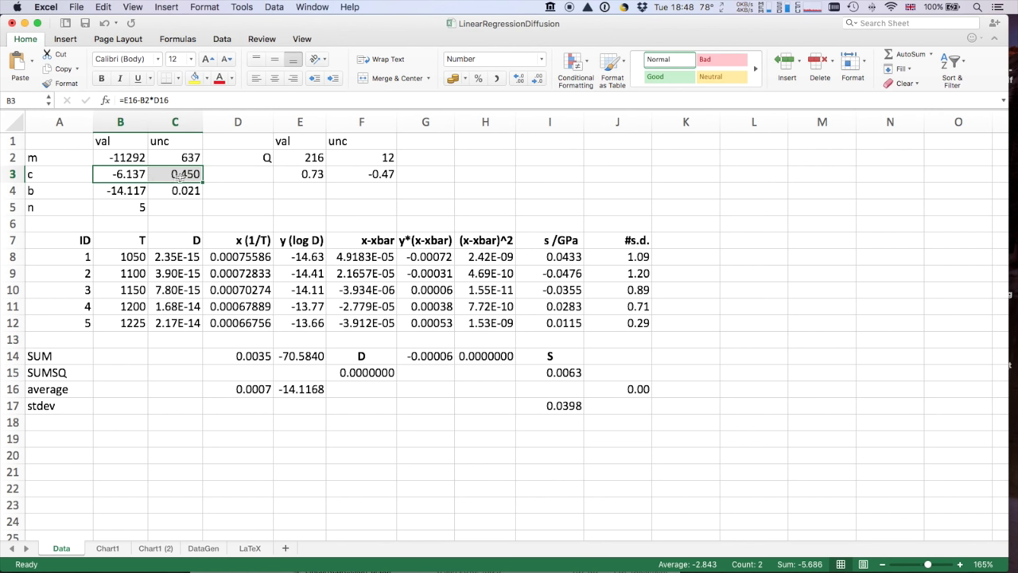
{"action": "left_click", "coordinate": [185, 188]}
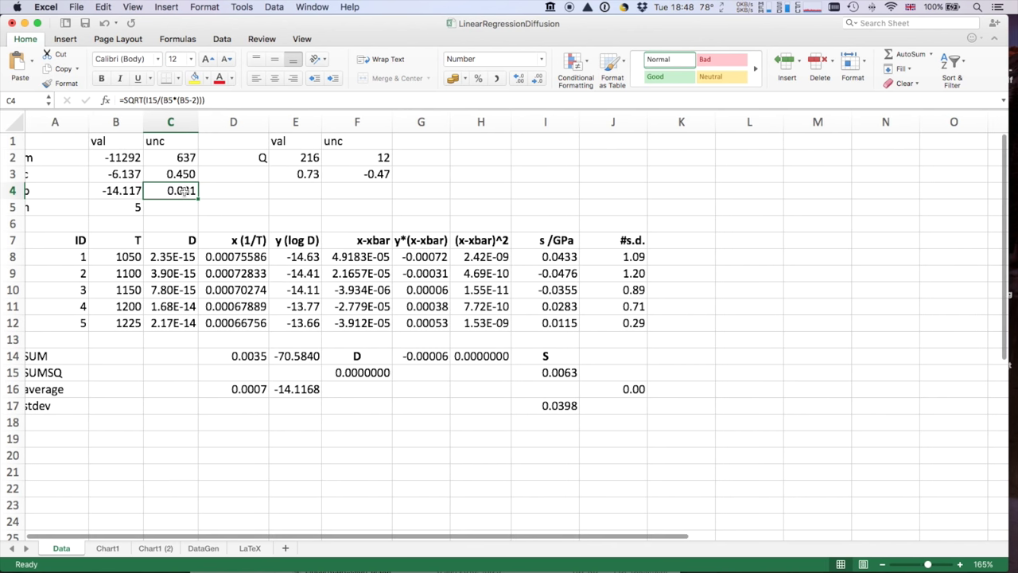
{"action": "left_click", "coordinate": [108, 548]}
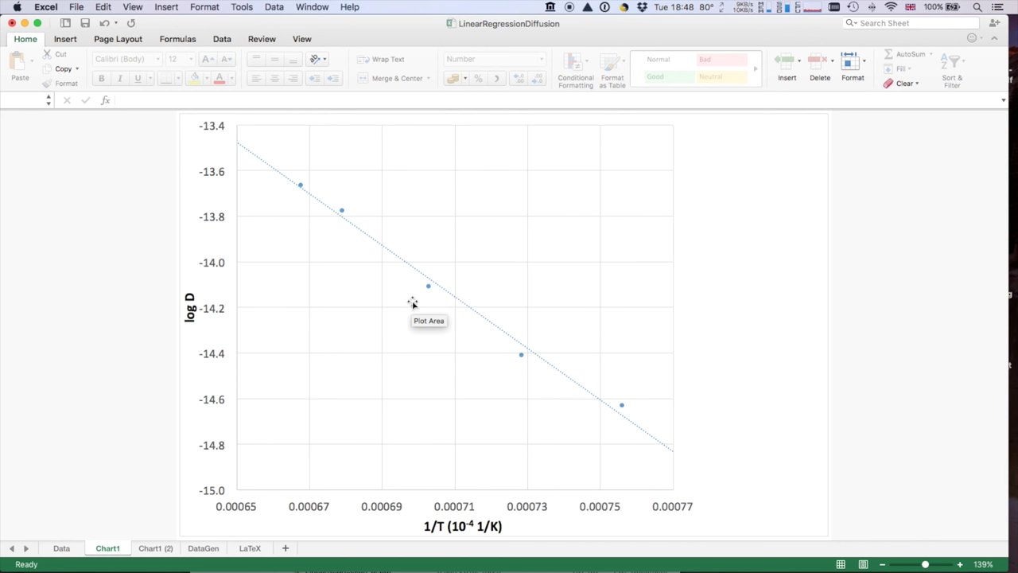
{"action": "left_click", "coordinate": [60, 549]}
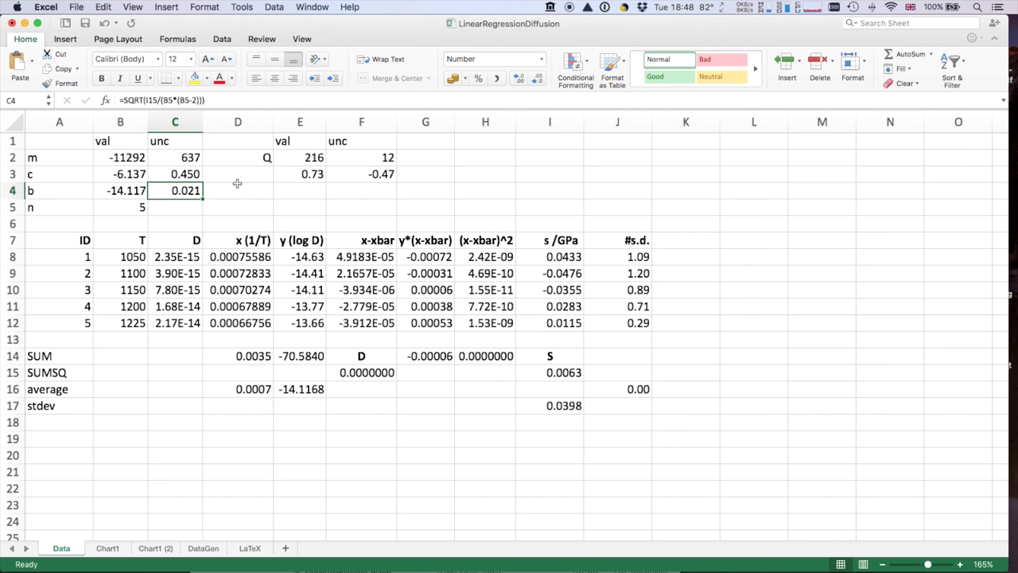
- Inspect the formulas for Q and its uncertainty in E2 and F2, and compare them with the fitted line on Chart1
{"action": "left_click", "coordinate": [310, 159]}
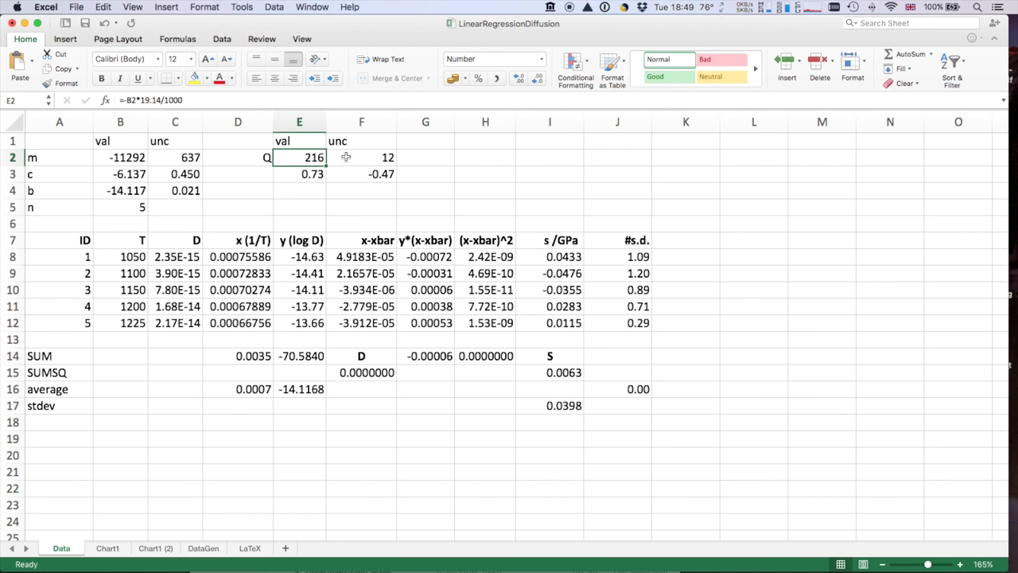
{"action": "left_click", "coordinate": [346, 158]}
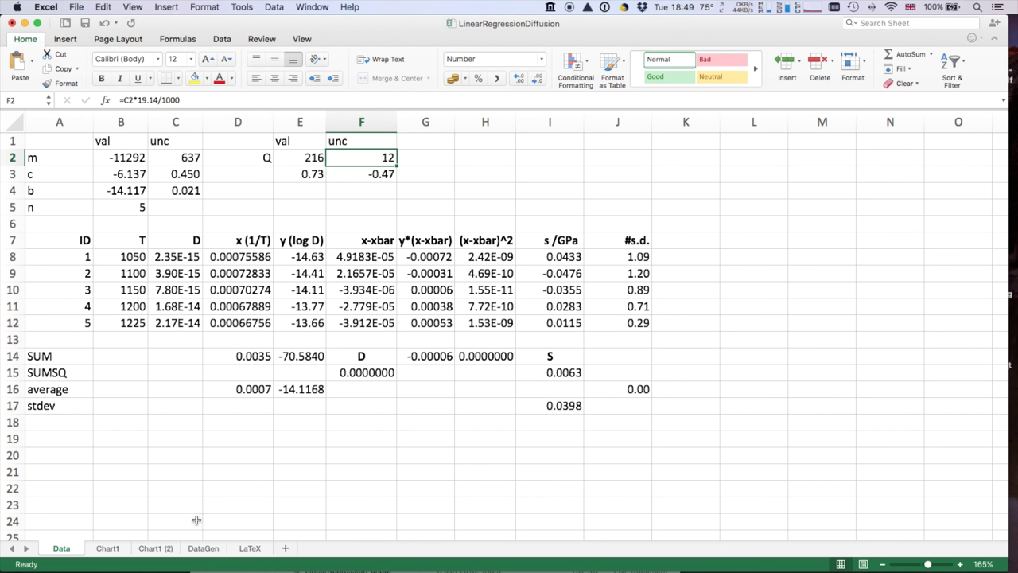
{"action": "left_click", "coordinate": [107, 548]}
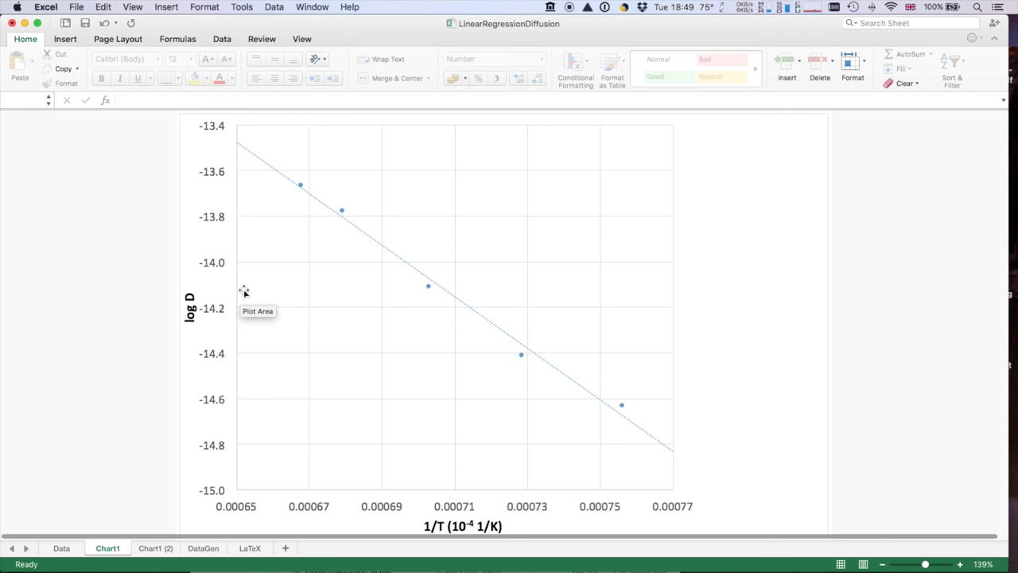
{"action": "left_click", "coordinate": [59, 548]}
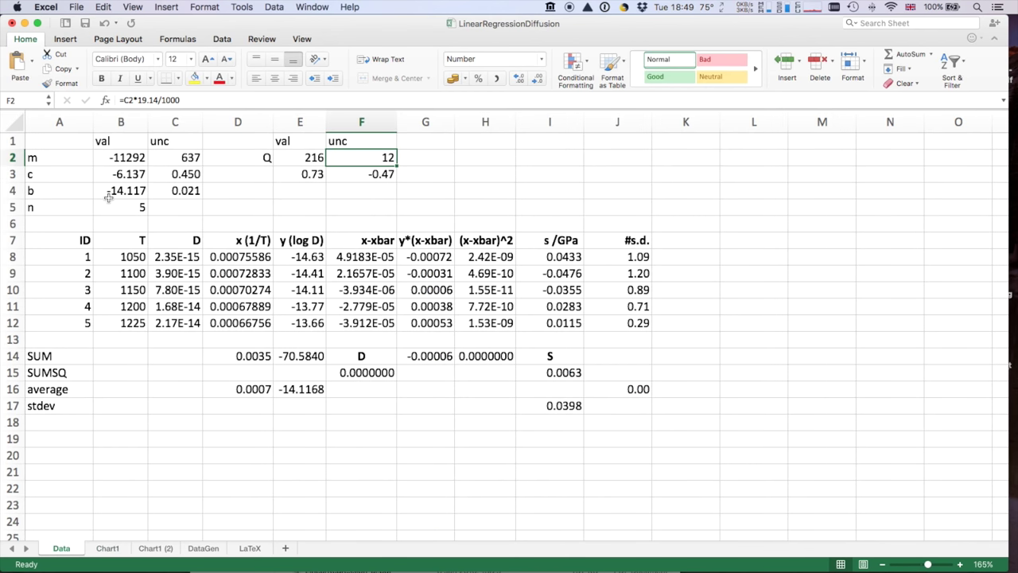
- Compare the temperatures in B8:B12 with the plotted points on Chart1, reading the coordinates of the second data point
{"action": "left_click_drag", "start_coordinate": [129, 256], "coordinate": [132, 322]}
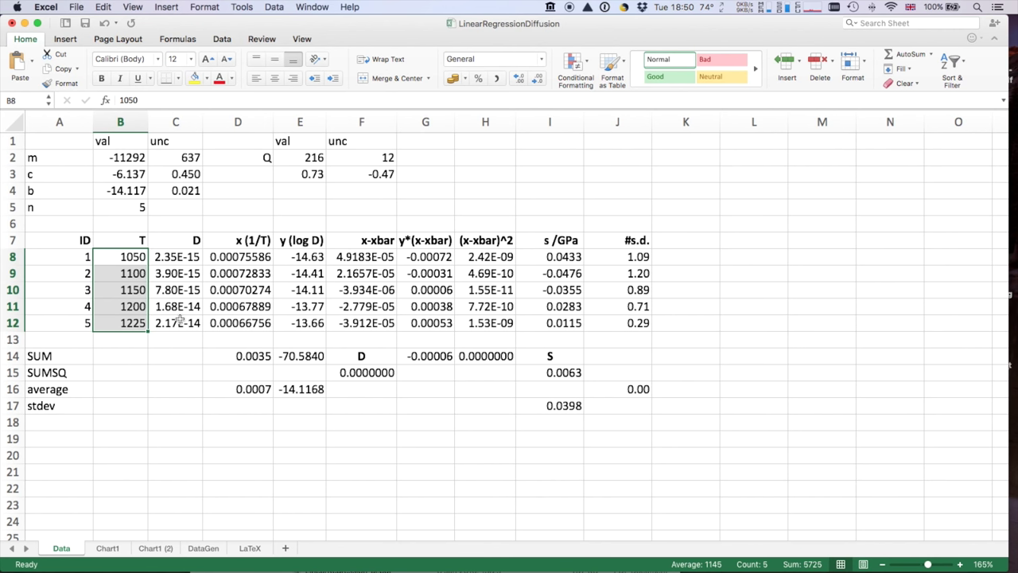
{"action": "left_click", "coordinate": [121, 550]}
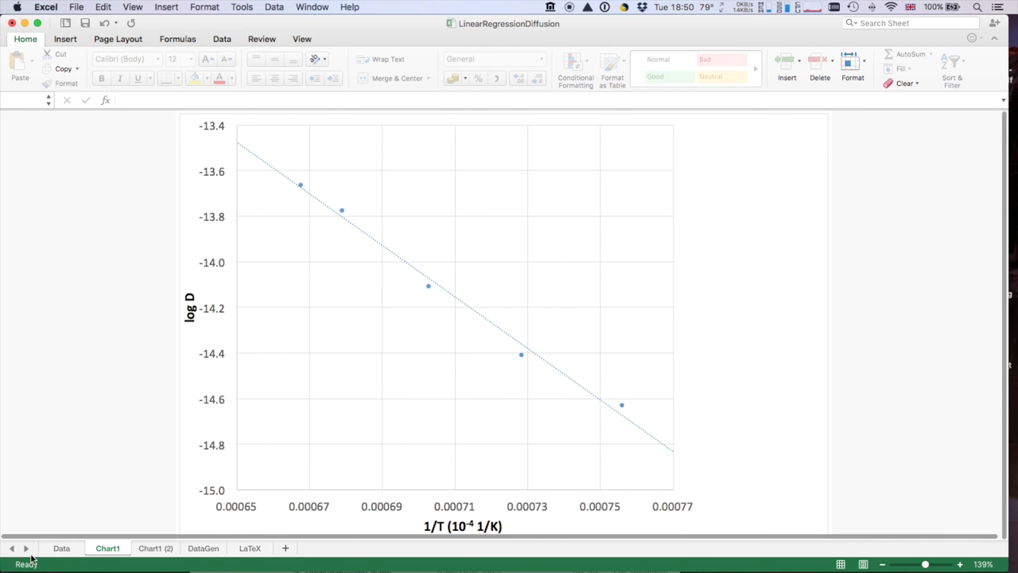
{"action": "left_click", "coordinate": [63, 549]}
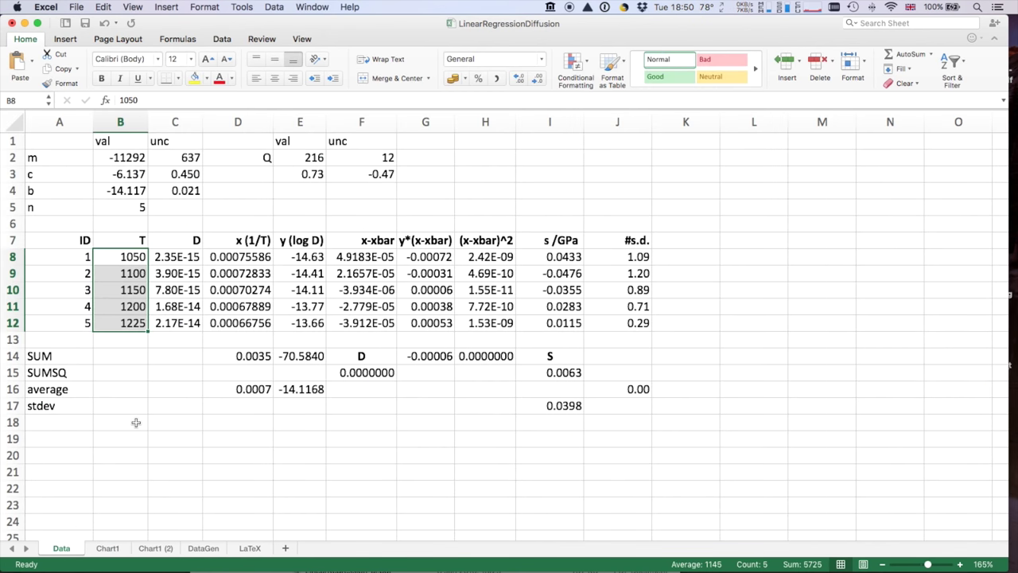
{"action": "left_click", "coordinate": [120, 548]}
{"action": "mouse_move", "coordinate": [519, 357]}
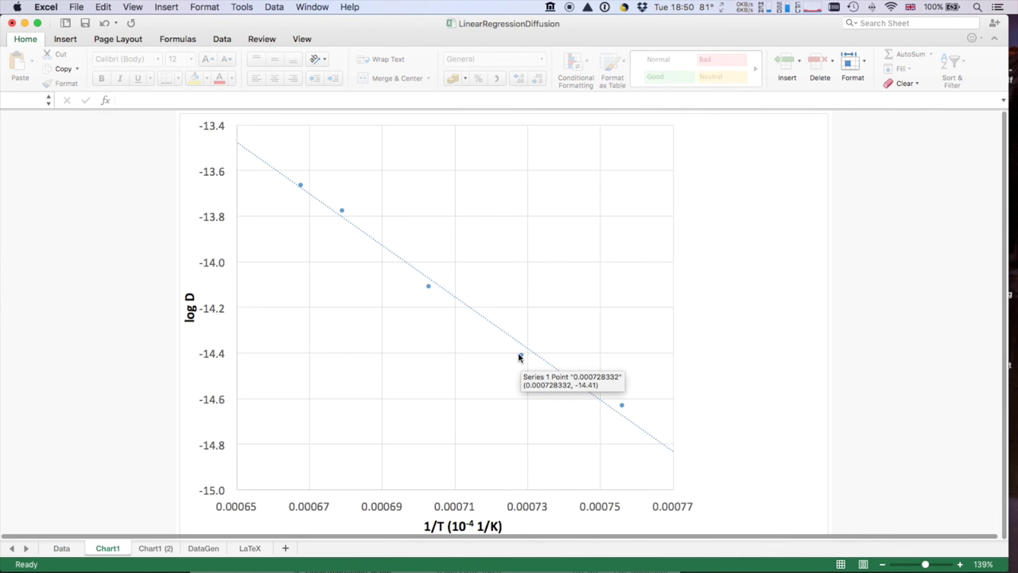